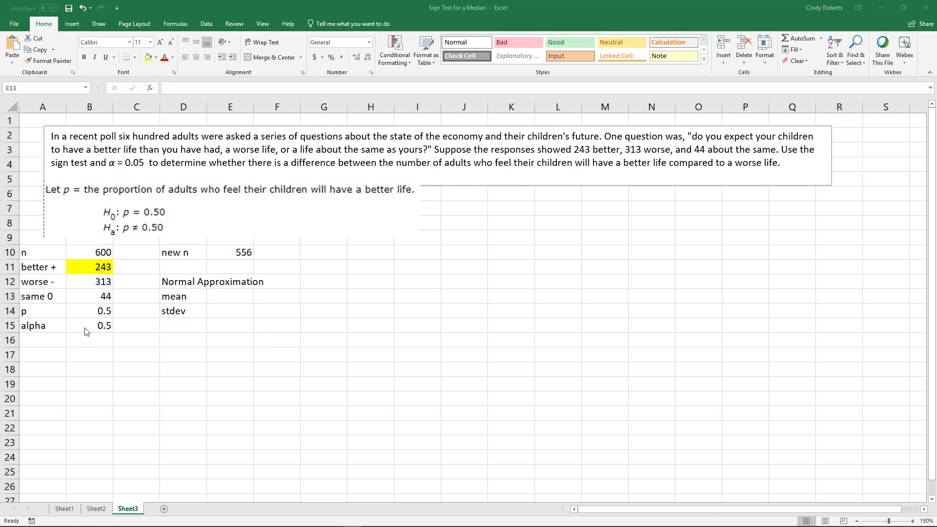
# Correct the alpha value in B15 to 0.05
pyautogui.click(109, 329)
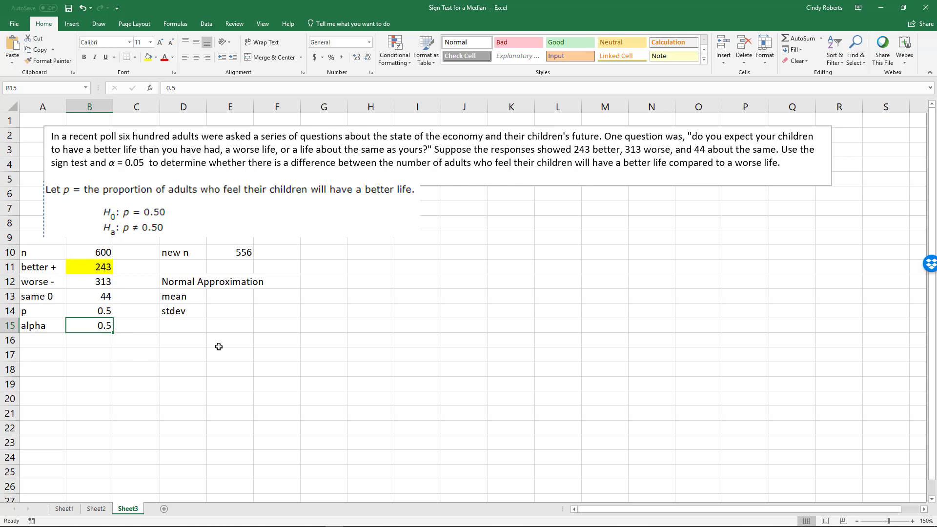
pyautogui.write('0.')
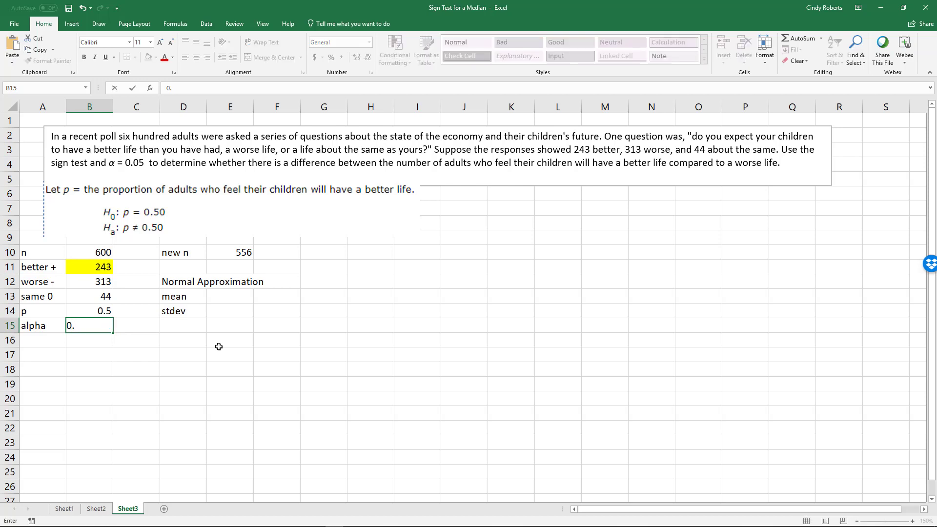
pyautogui.press('Return')
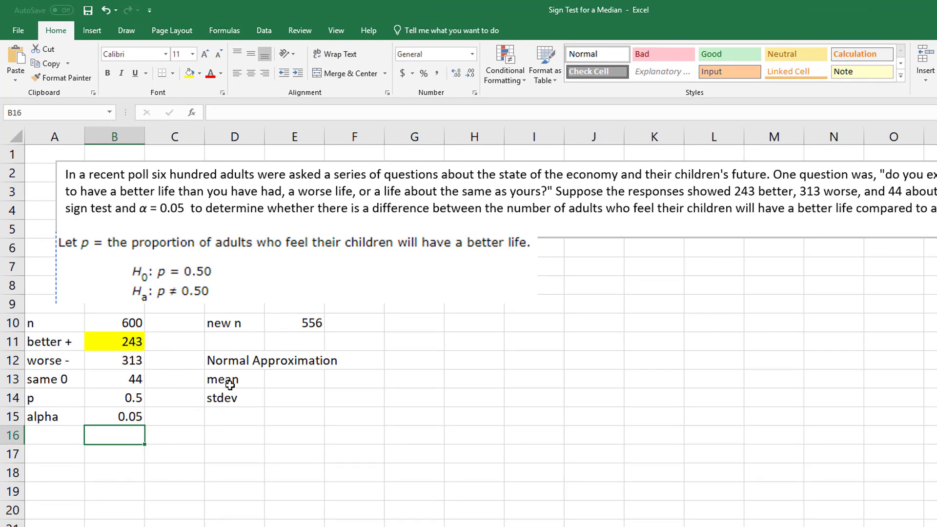
# Inspect the new n formula in E10, =B10-B13, which gives 556
pyautogui.click(114, 344)
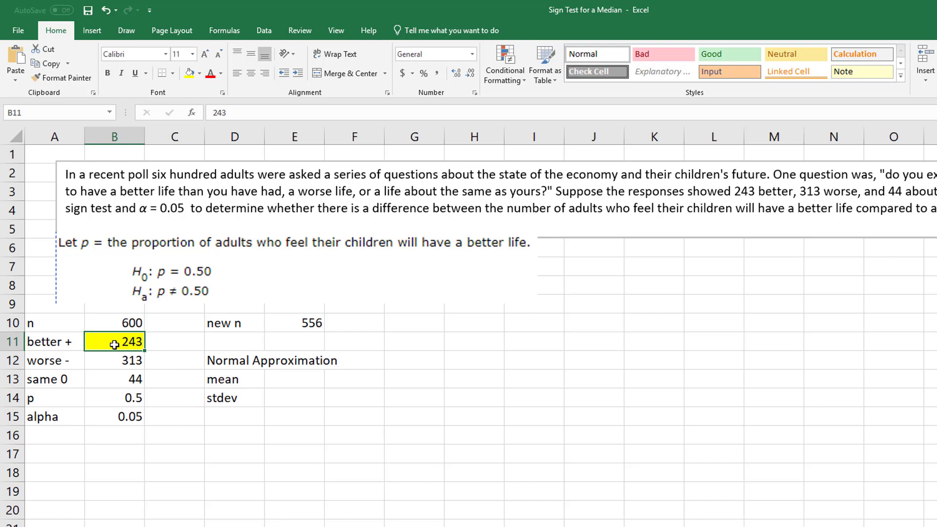
pyautogui.click(234, 363)
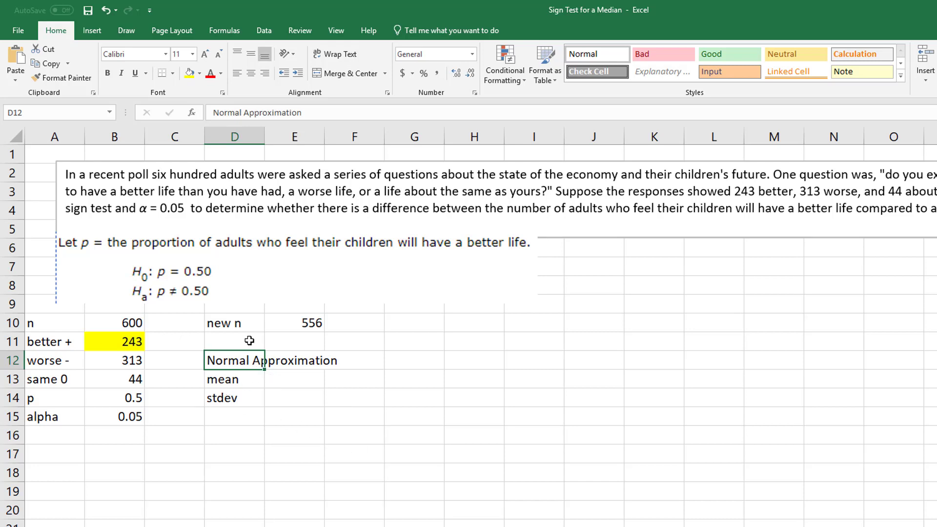
pyautogui.click(315, 329)
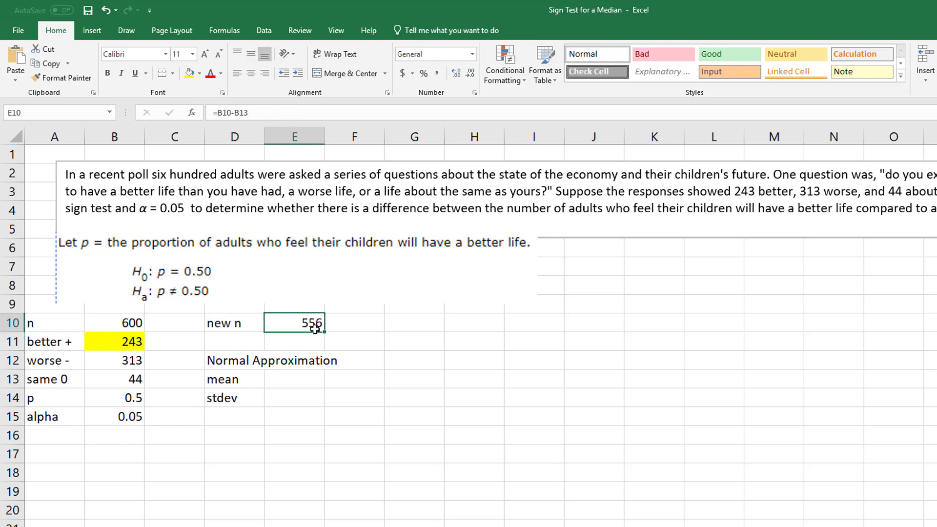
pyautogui.doubleClick(314, 328)
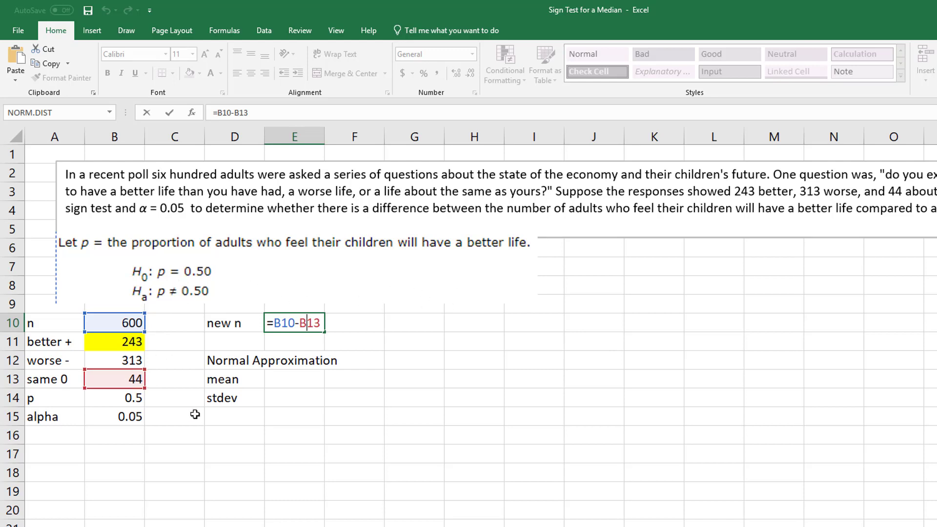
# Enter =E10*B14 in E13 so the mean reads 278
pyautogui.hotkey('ctrl', 'Return')
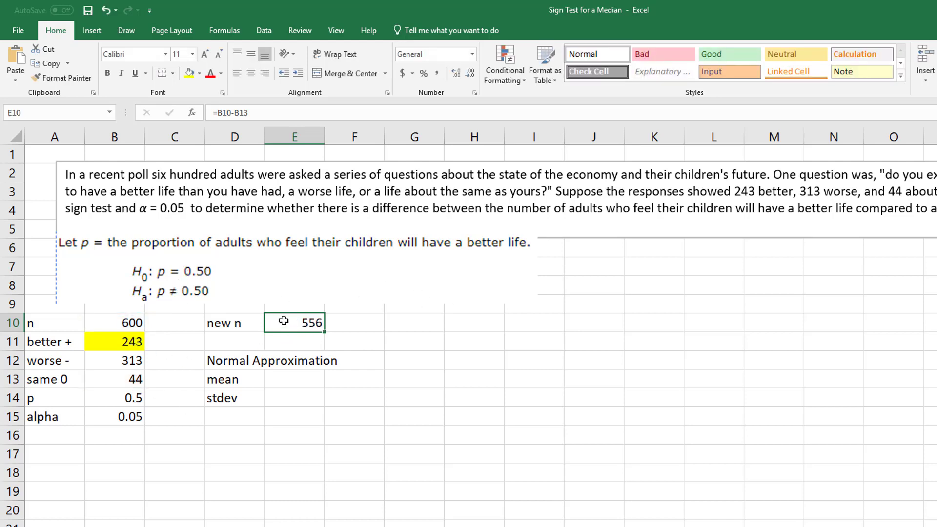
pyautogui.click(284, 379)
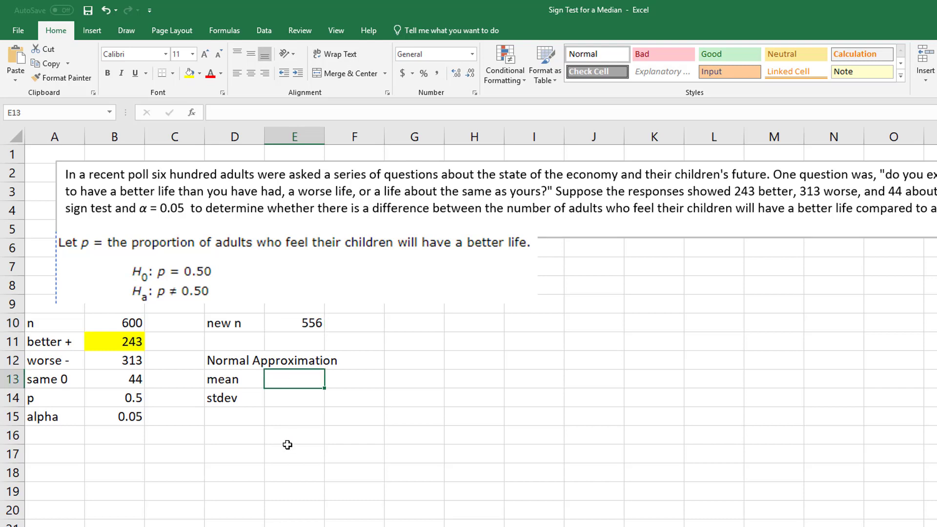
pyautogui.write('=')
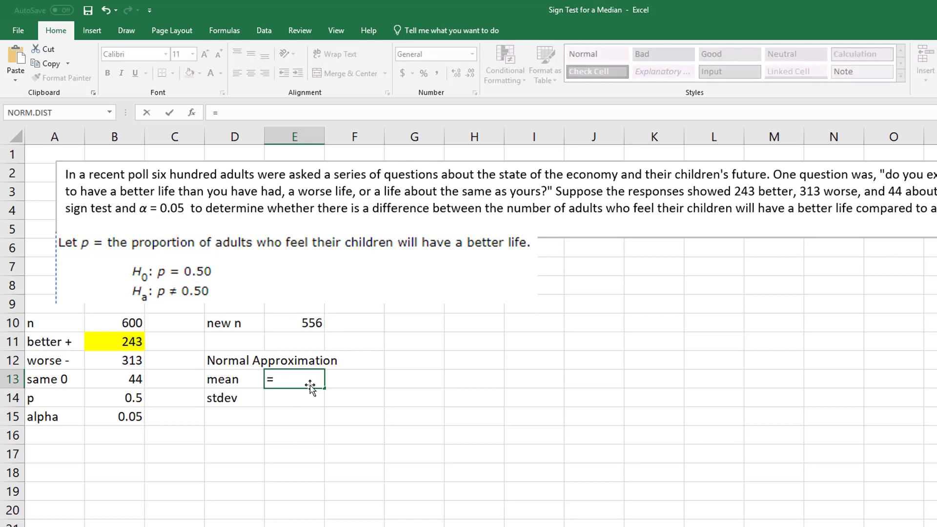
pyautogui.click(309, 323)
pyautogui.write('*')
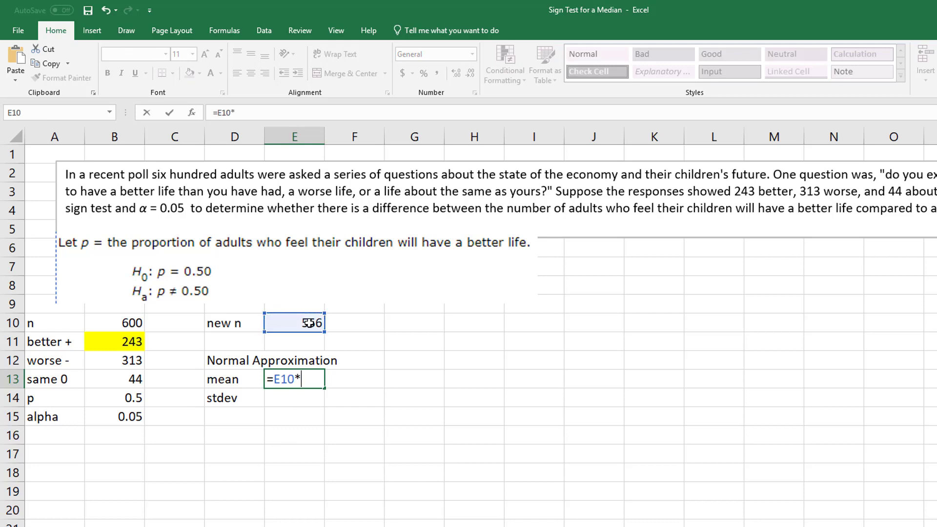
pyautogui.click(137, 397)
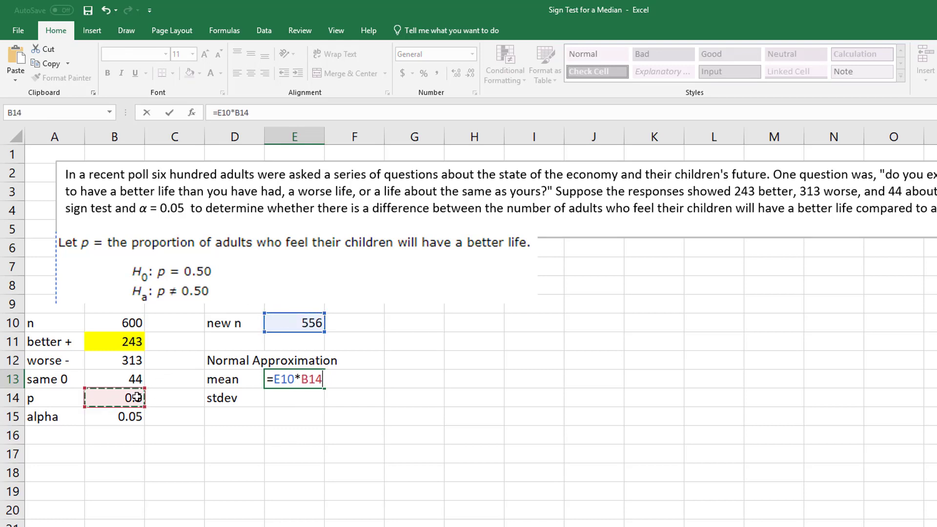
pyautogui.press('Return')
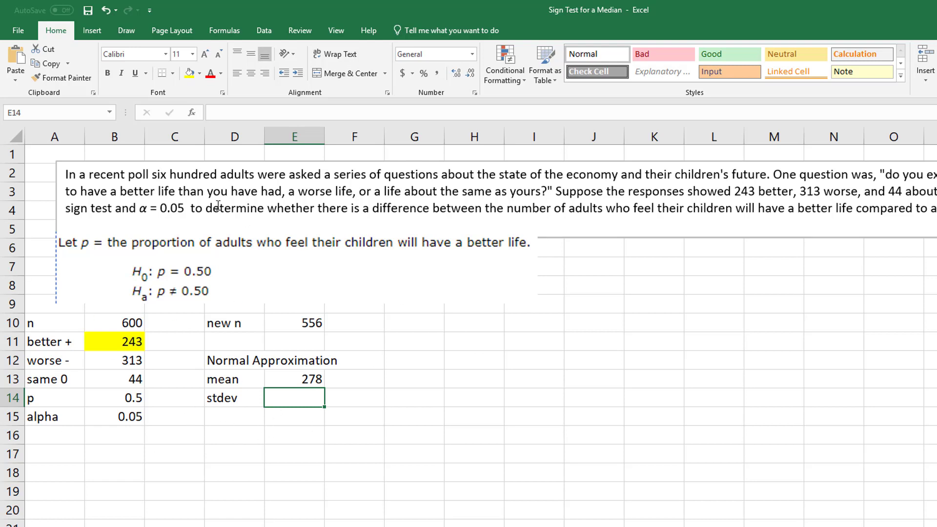
# Enter =sqrt(E10*B14*(1-B14)) in E14, giving a standard deviation of 11.78983
pyautogui.write('=sqrt(')
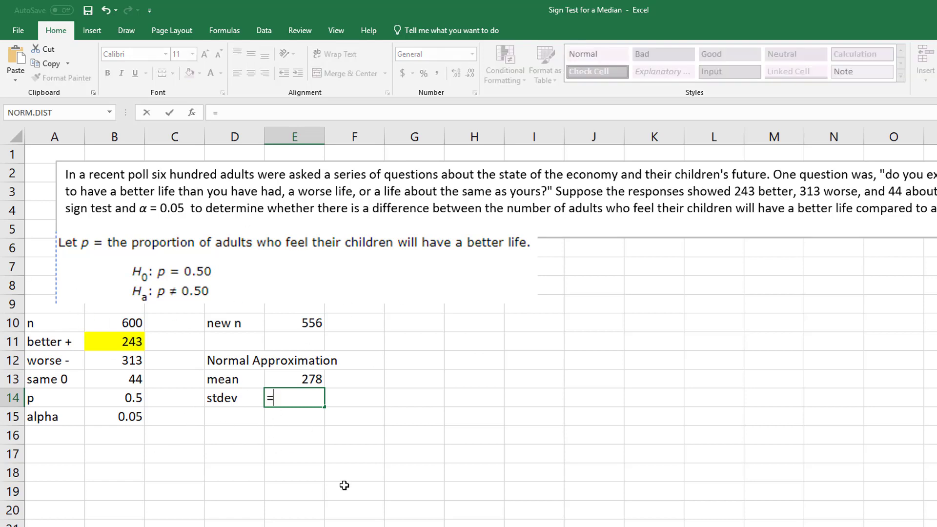
pyautogui.click(303, 321)
pyautogui.write('*')
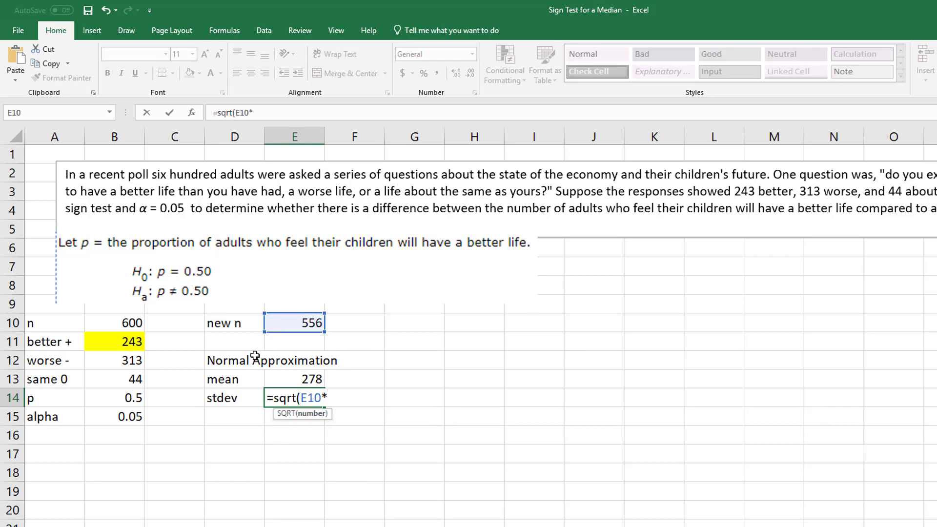
pyautogui.click(128, 399)
pyautogui.write('*')
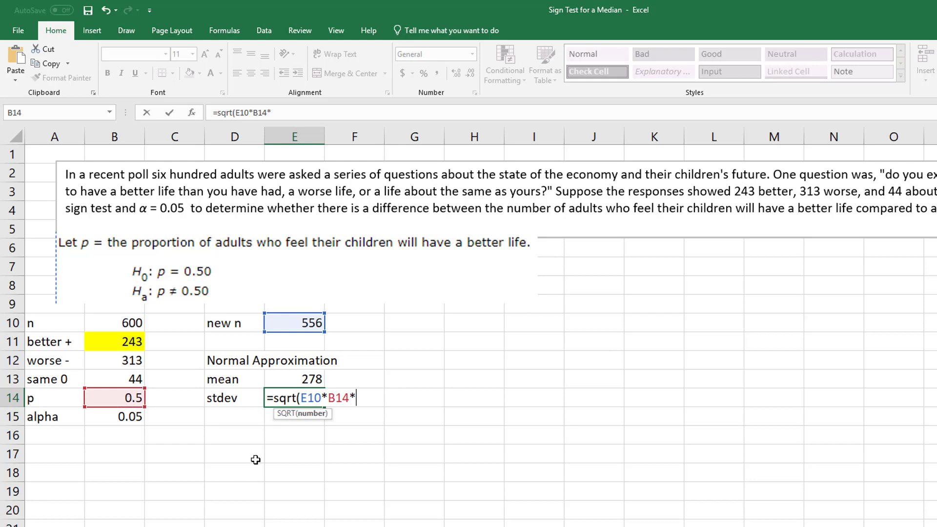
pyautogui.write('(1-')
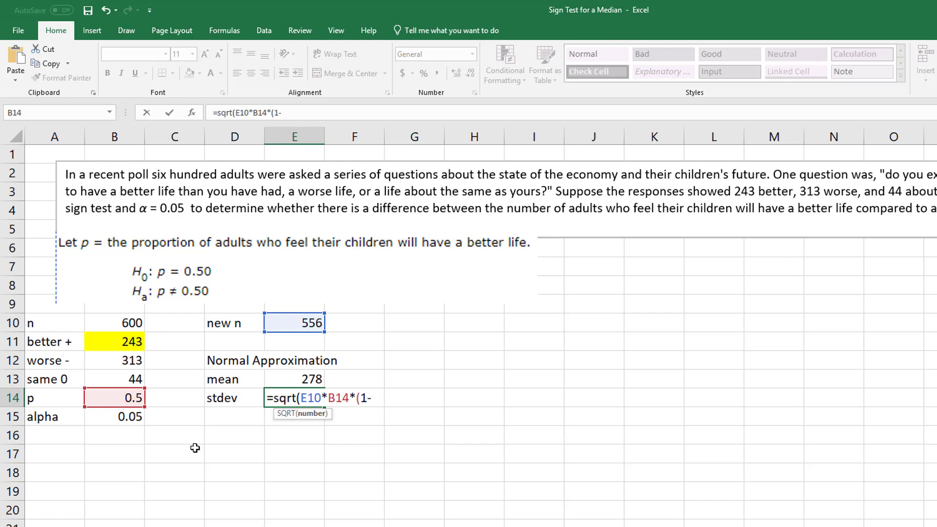
pyautogui.click(128, 397)
pyautogui.write('))')
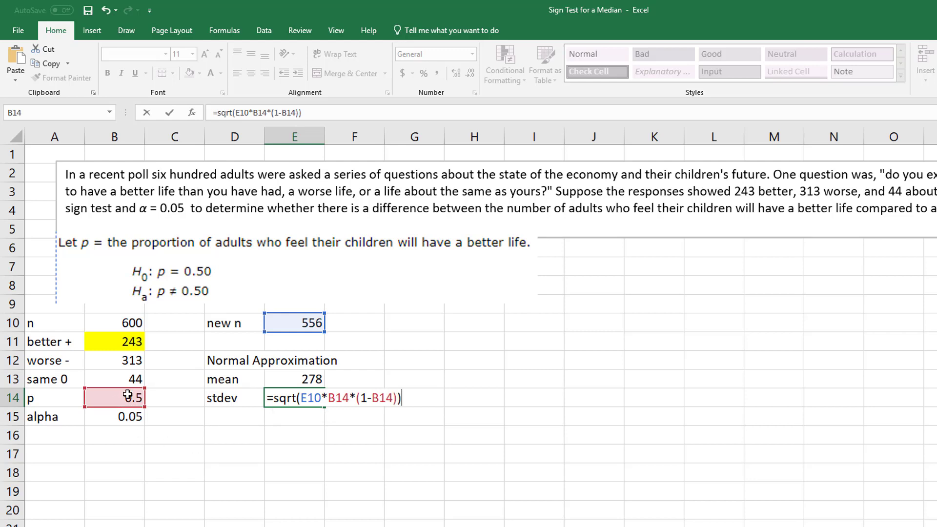
pyautogui.press('Return')
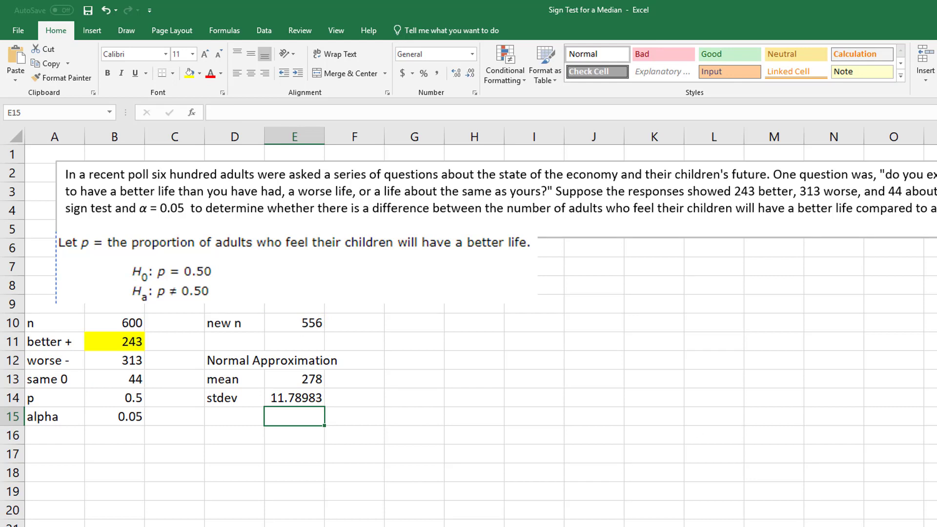
# Type the label z in G12, leaving the z-score cell H12 empty for now
pyautogui.click(396, 361)
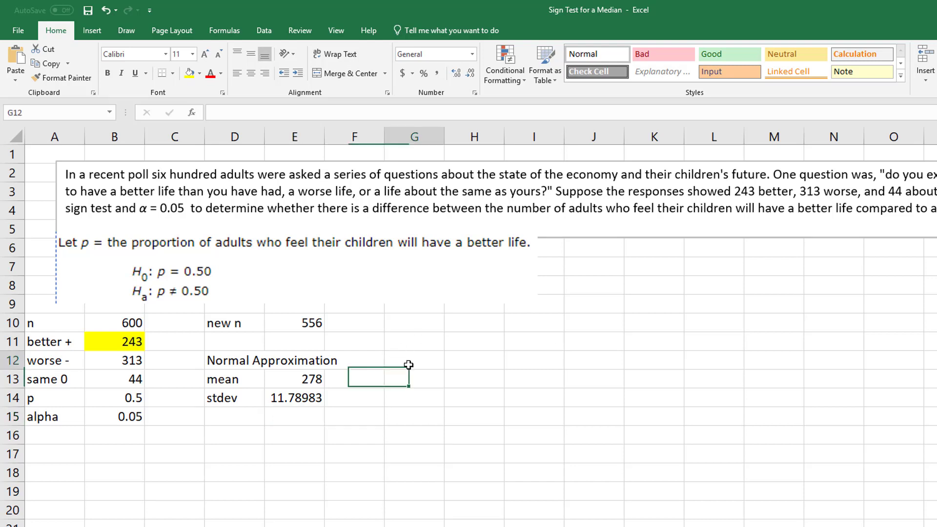
pyautogui.write('z')
pyautogui.press('Tab')
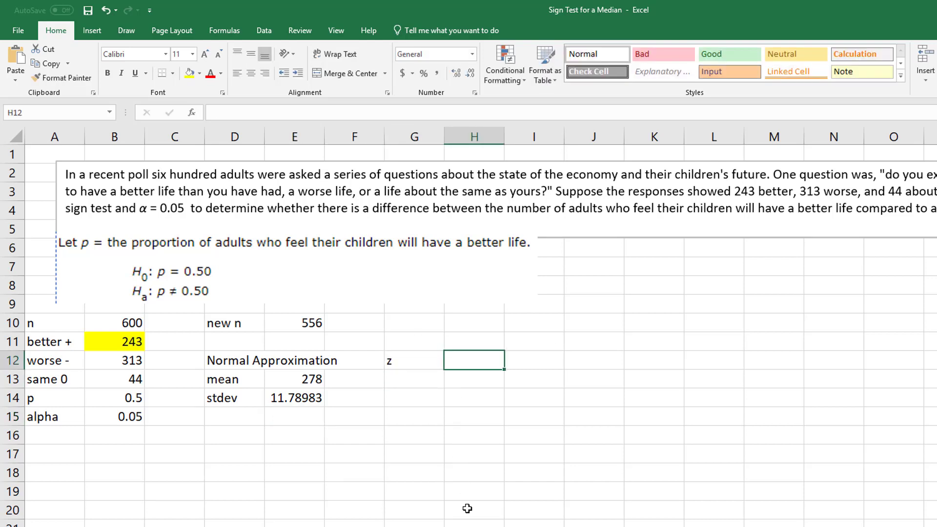
pyautogui.write('=')
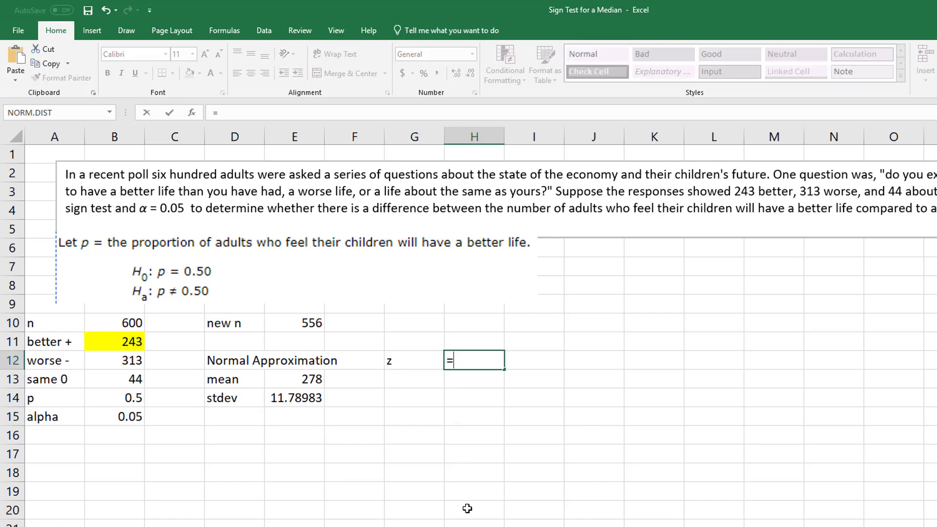
pyautogui.write('(')
pyautogui.press('Escape')
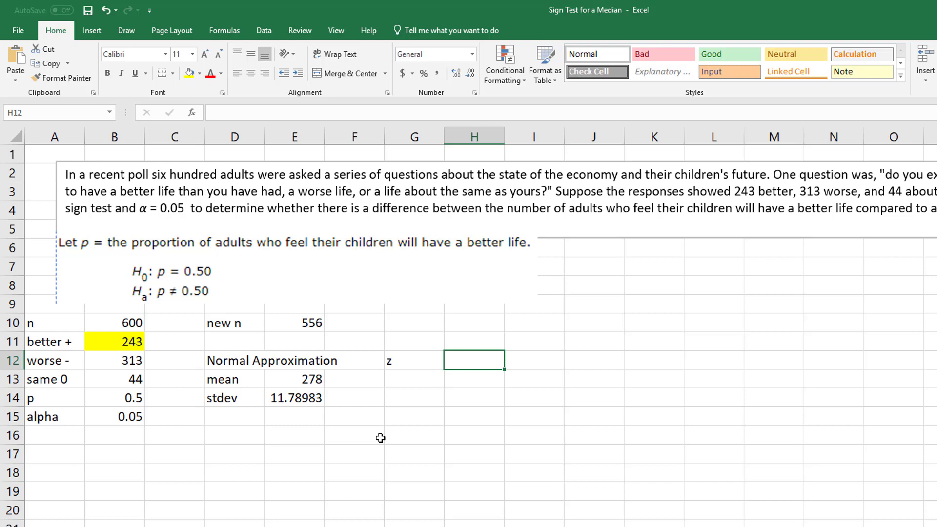
pyautogui.click(183, 344)
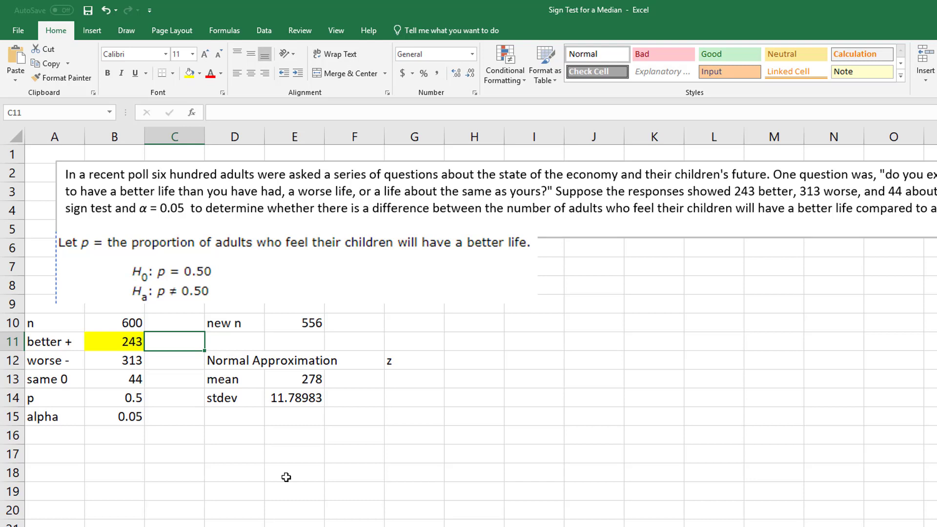
# Enter =B11+0.5 in C11, giving the continuity-corrected count 243.5
pyautogui.write('=')
pyautogui.click(117, 345)
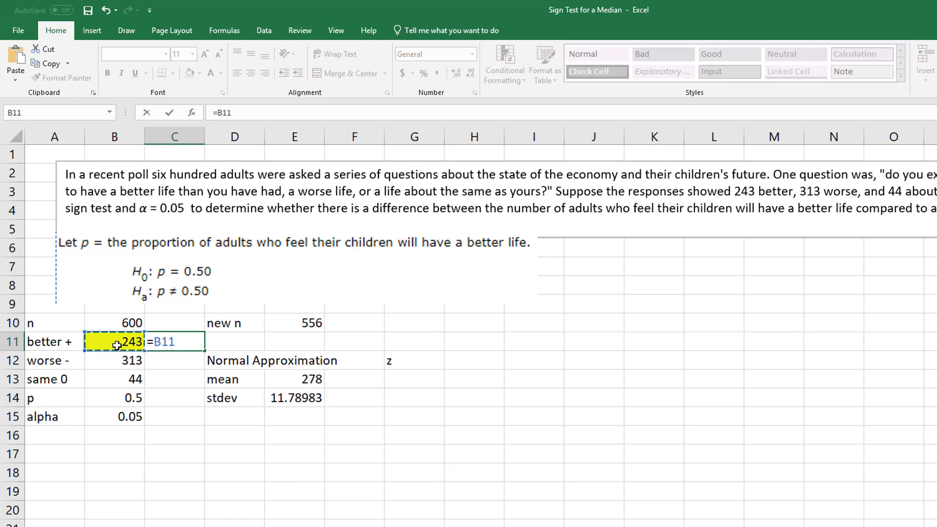
pyautogui.write('+.5')
pyautogui.press('Return')
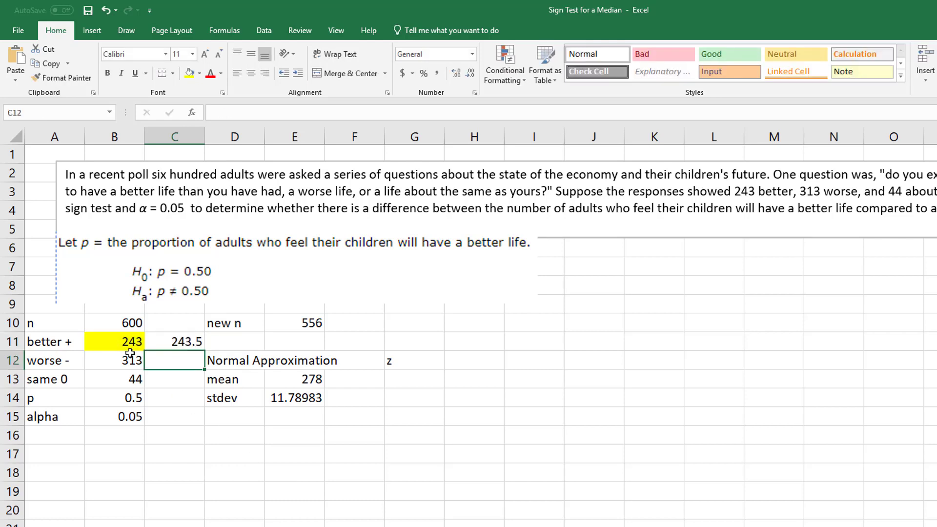
pyautogui.click(178, 343)
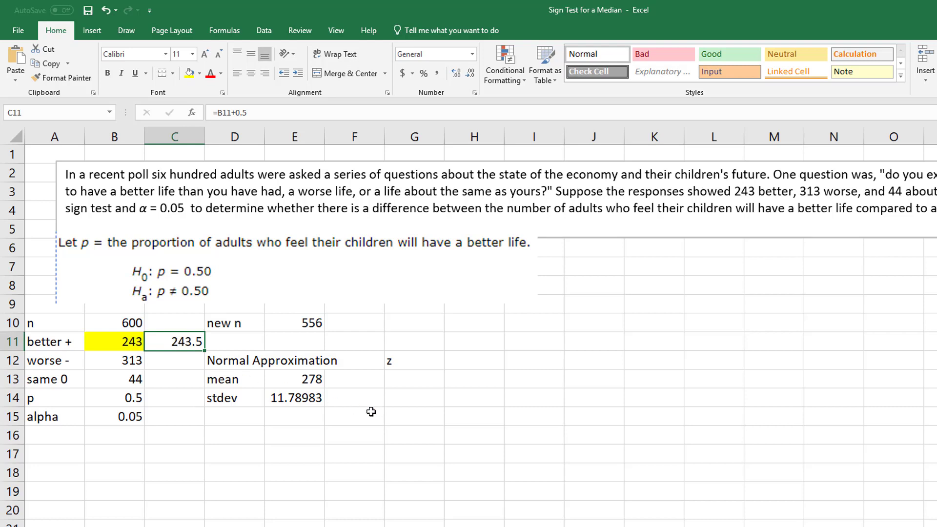
# Enter =(C11-E13)/E14 in H12, giving a z-score of -2.92625
pyautogui.click(463, 360)
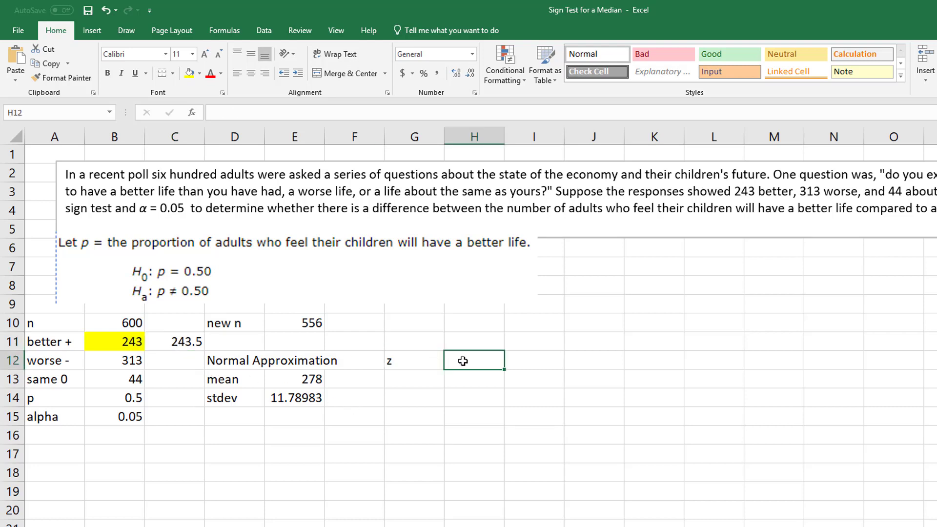
pyautogui.write('=(')
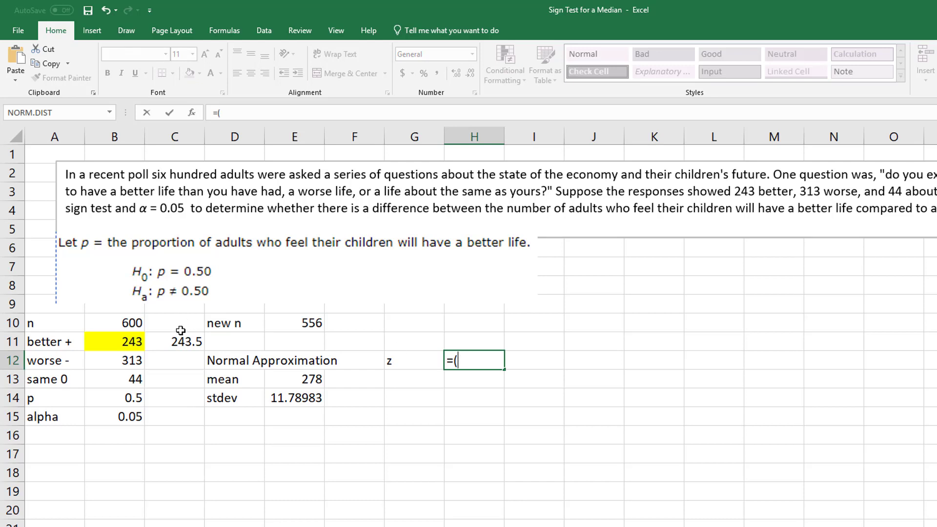
pyautogui.click(176, 342)
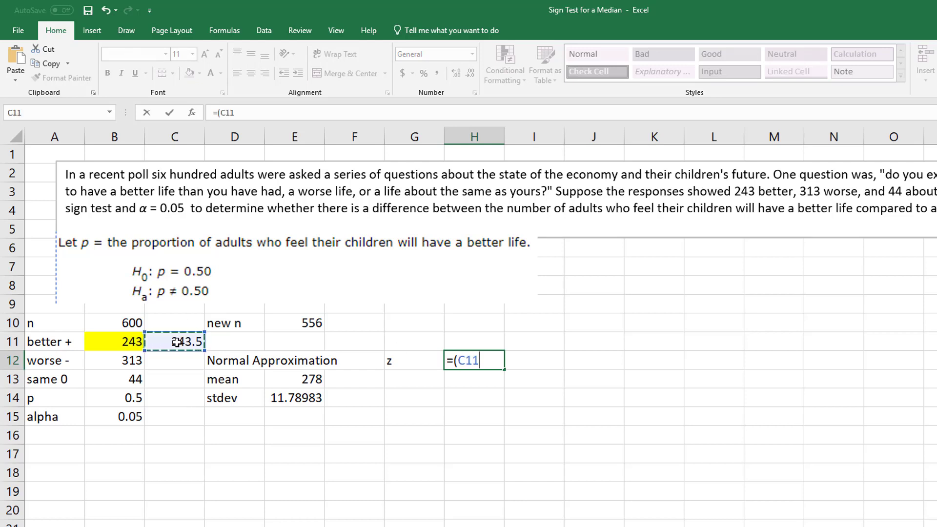
pyautogui.write('-')
pyautogui.click(312, 381)
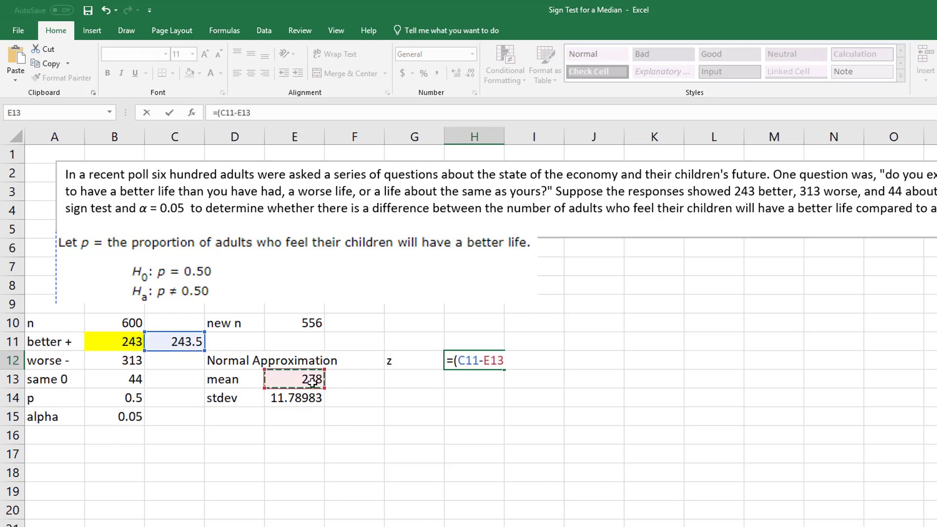
pyautogui.write(')/')
pyautogui.click(307, 399)
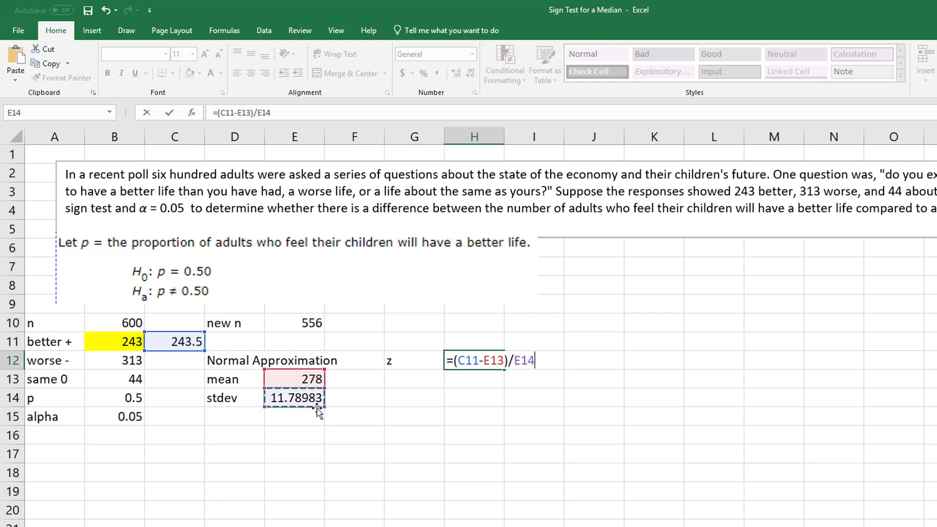
pyautogui.press('Return')
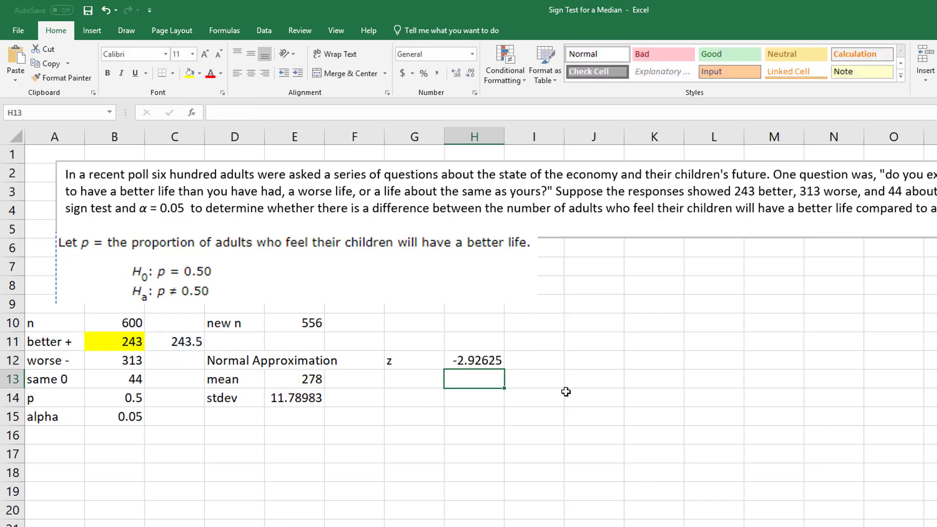
# Enter =NORM.S.DIST(H12,TRUE) in H14, giving the one-tail probability 0.001715
pyautogui.click(461, 401)
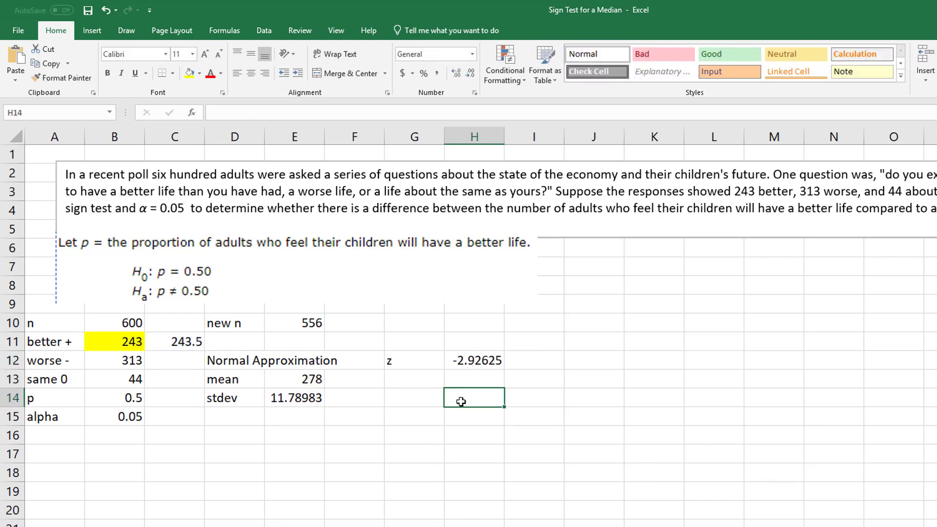
pyautogui.write('=norm')
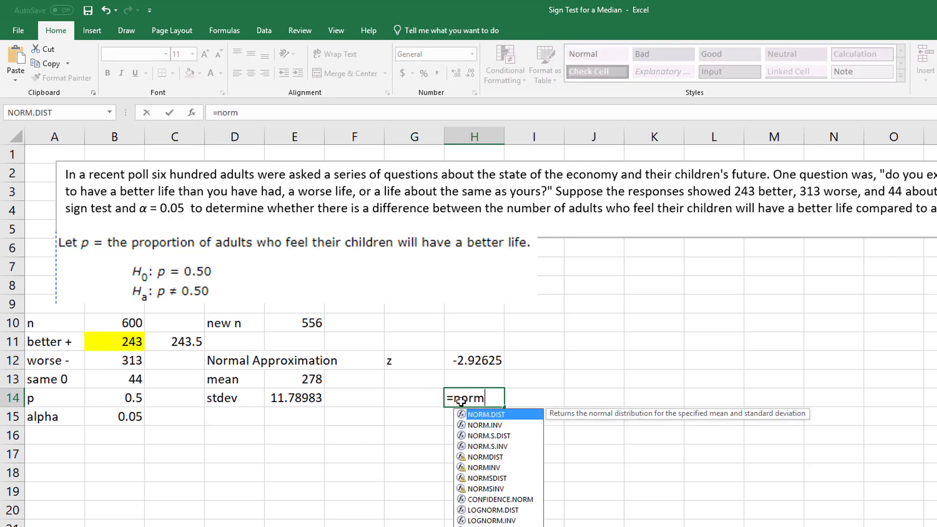
pyautogui.write('.s.dist(')
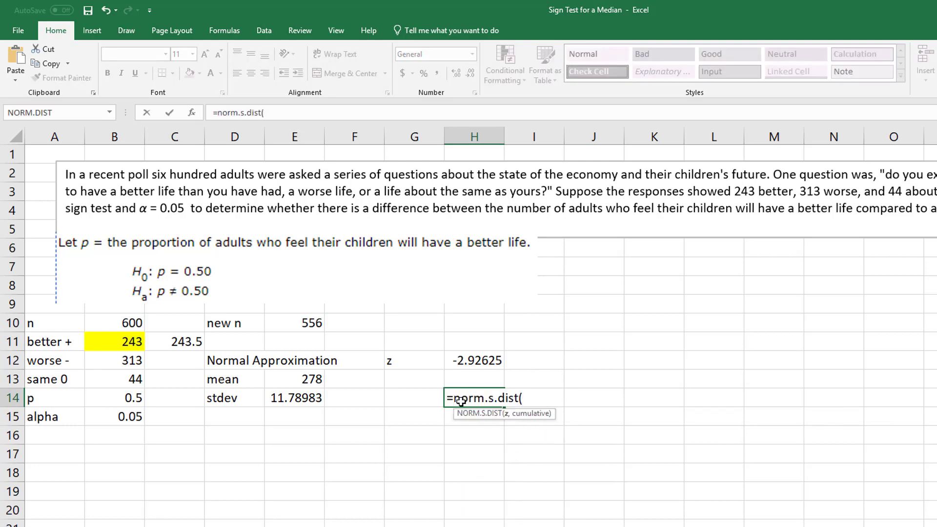
pyautogui.click(468, 362)
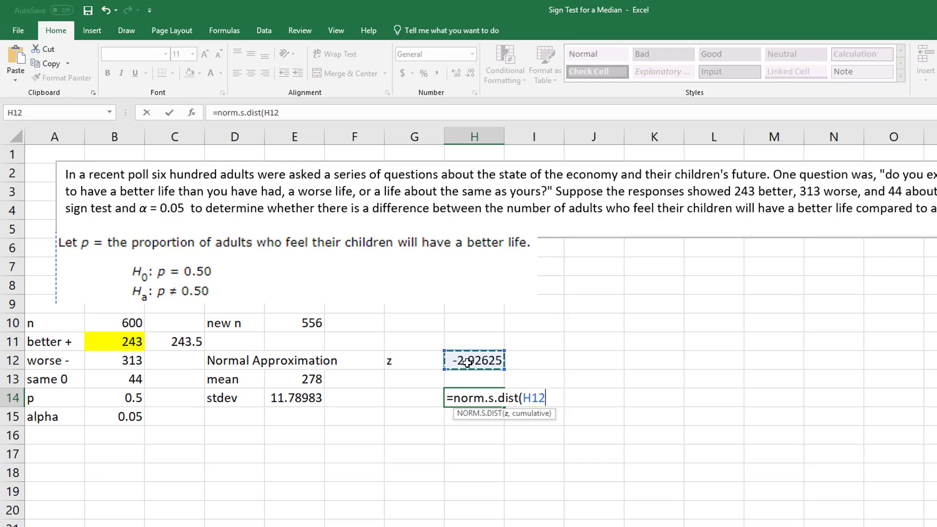
pyautogui.write(',true)')
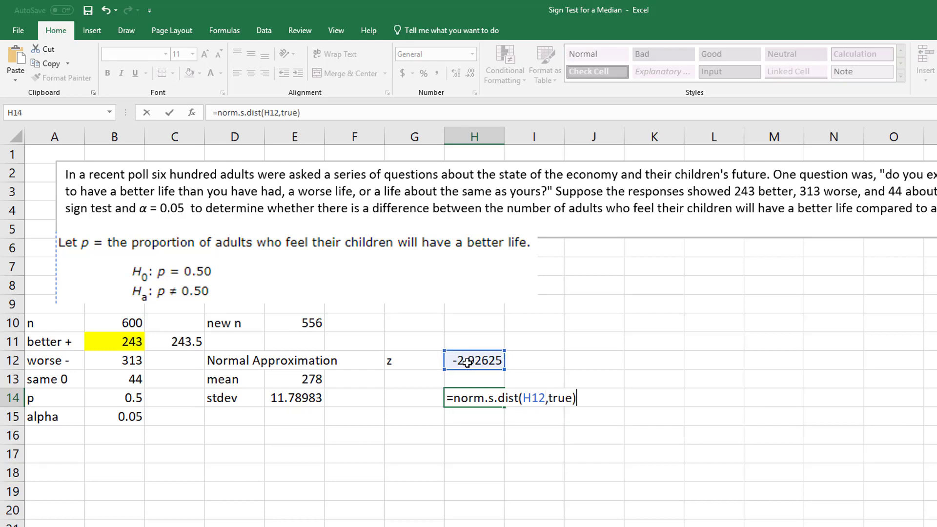
pyautogui.press('Return')
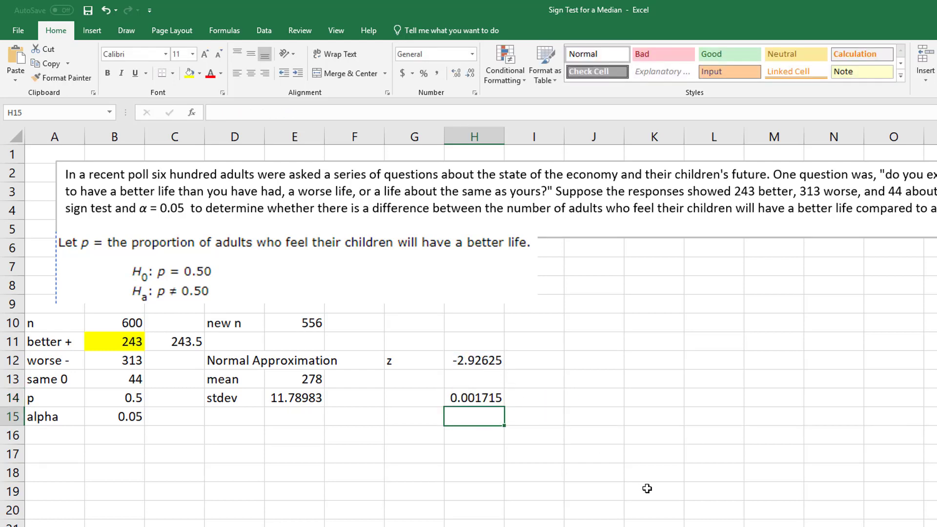
pyautogui.click(488, 395)
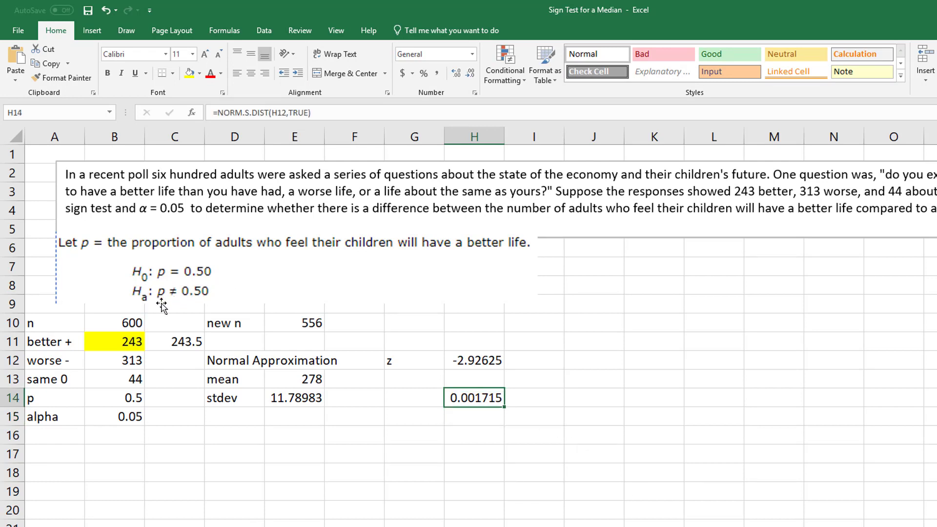
# Type the label p-value in G14, beside the probability result
pyautogui.click(417, 418)
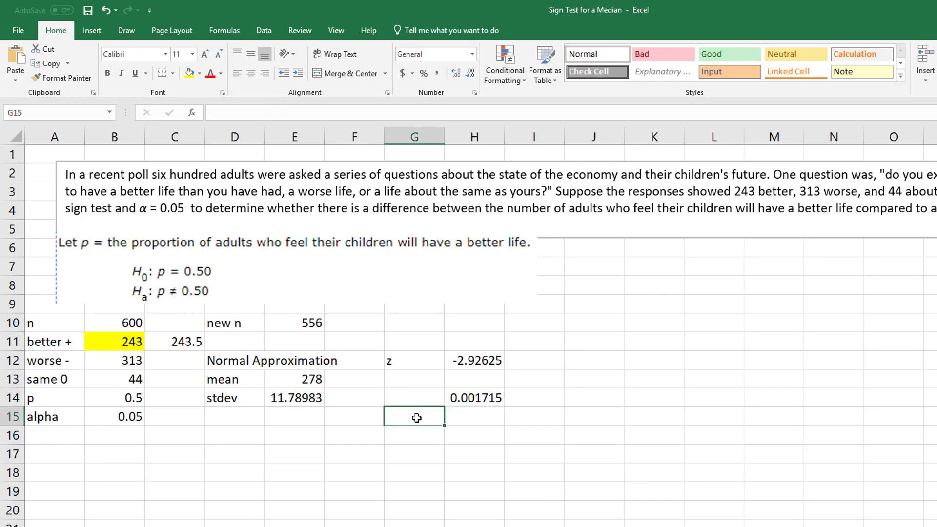
pyautogui.press('Up')
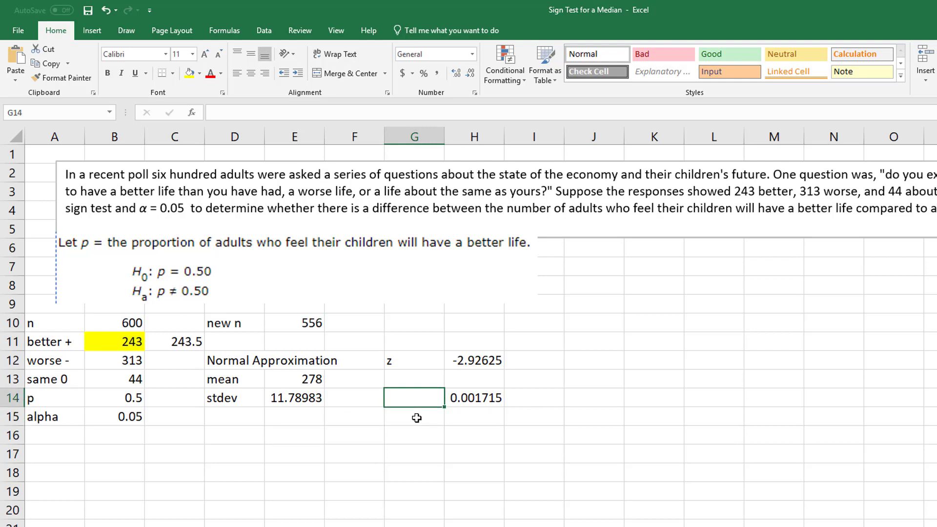
pyautogui.write('p-value')
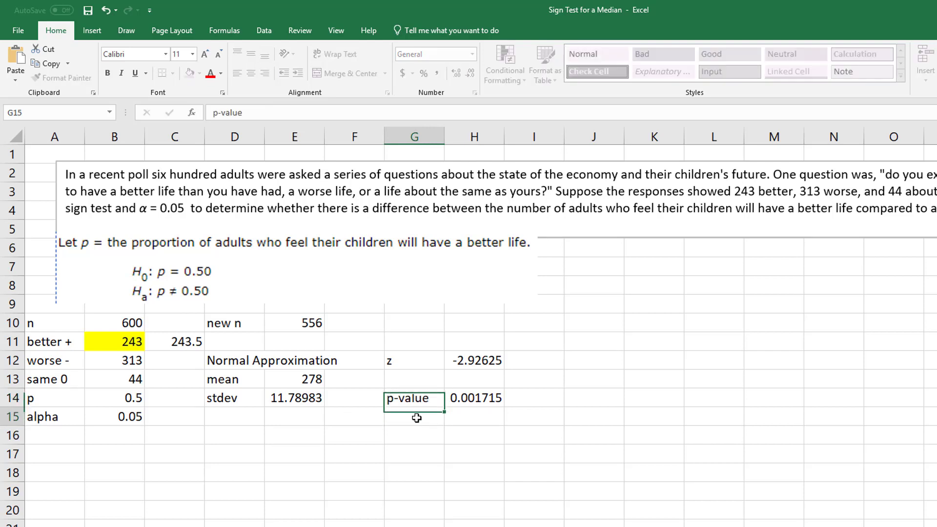
pyautogui.press('Return')
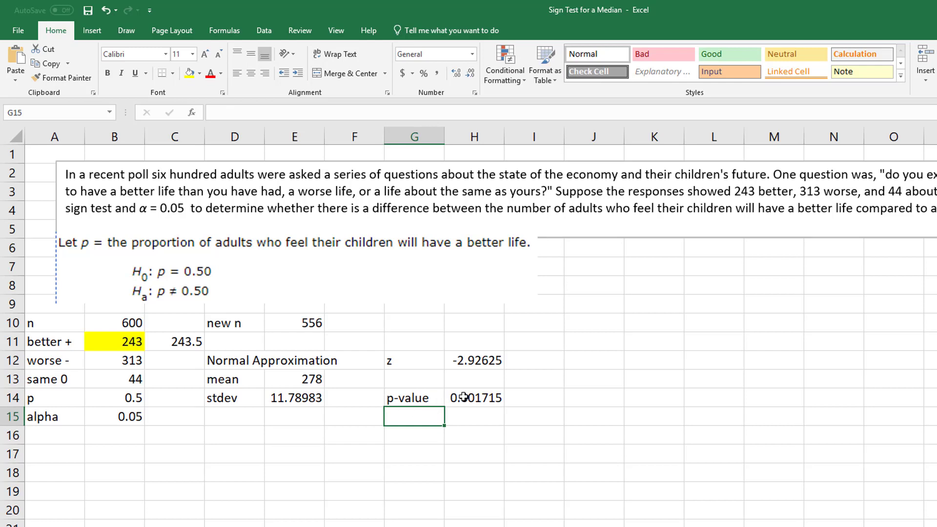
# Double the H14 formula to =2*NORM.S.DIST(H12,TRUE), giving 0.003431
pyautogui.click(463, 397)
pyautogui.doubleClick(454, 397)
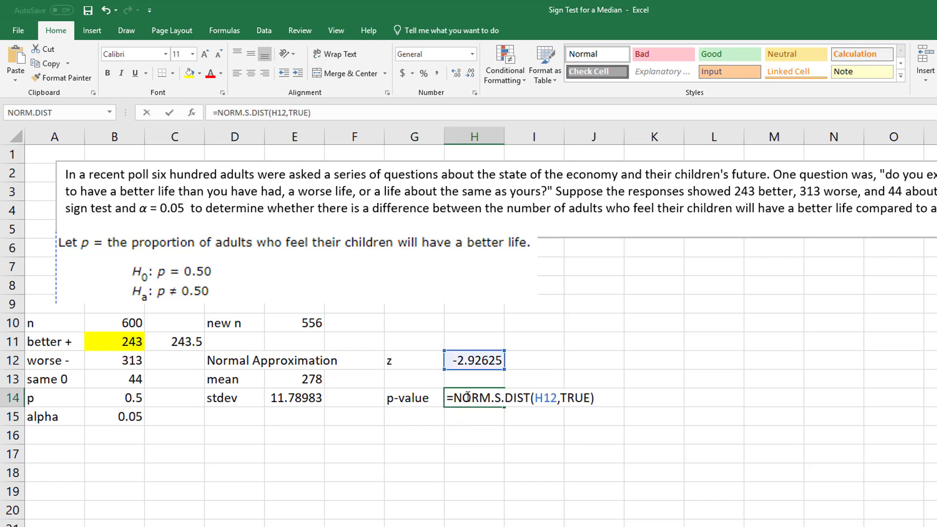
pyautogui.click(217, 113)
pyautogui.write('2*')
pyautogui.press('Return')
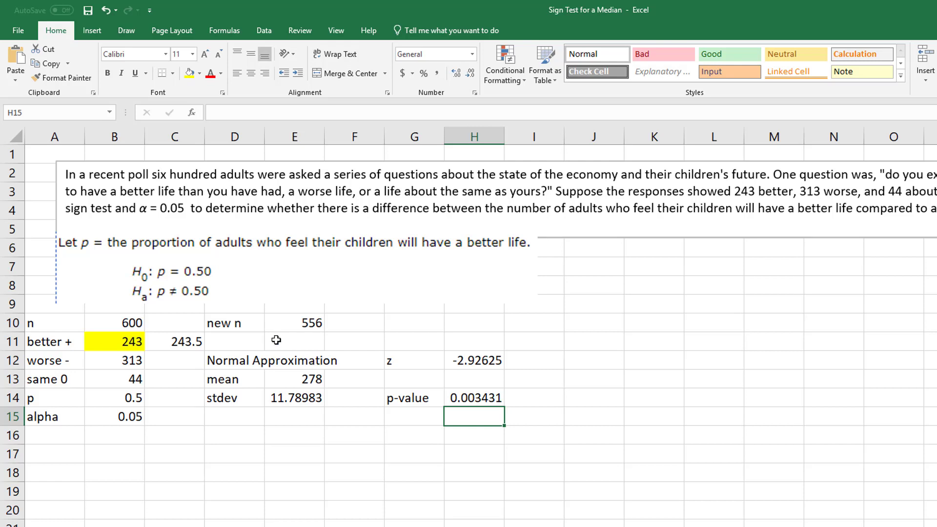
# Fill the p-value cell H14 and the alpha cell B15 with yellow
pyautogui.click(471, 397)
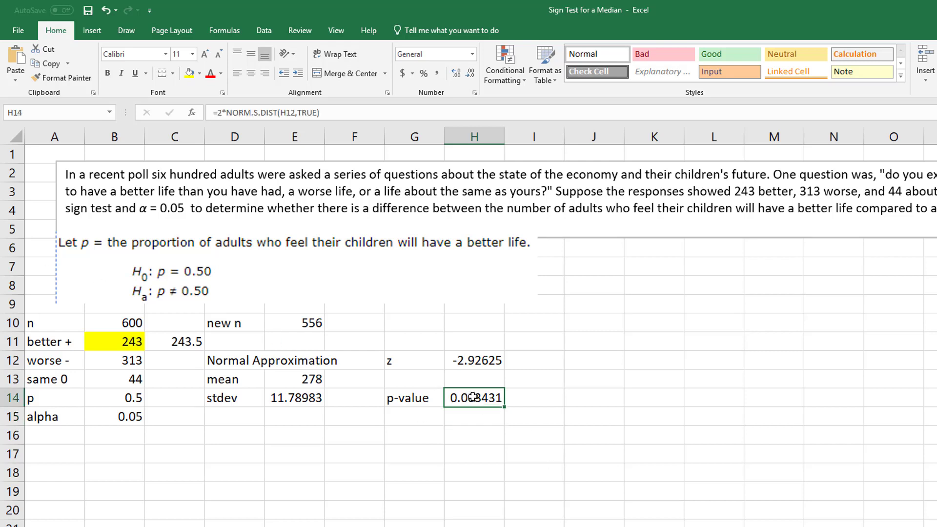
pyautogui.click(189, 73)
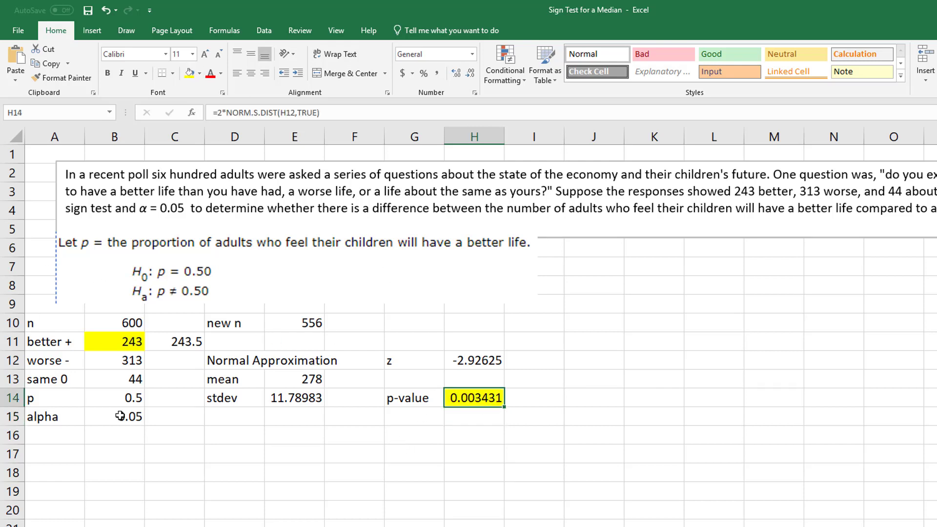
pyautogui.click(120, 415)
pyautogui.click(189, 74)
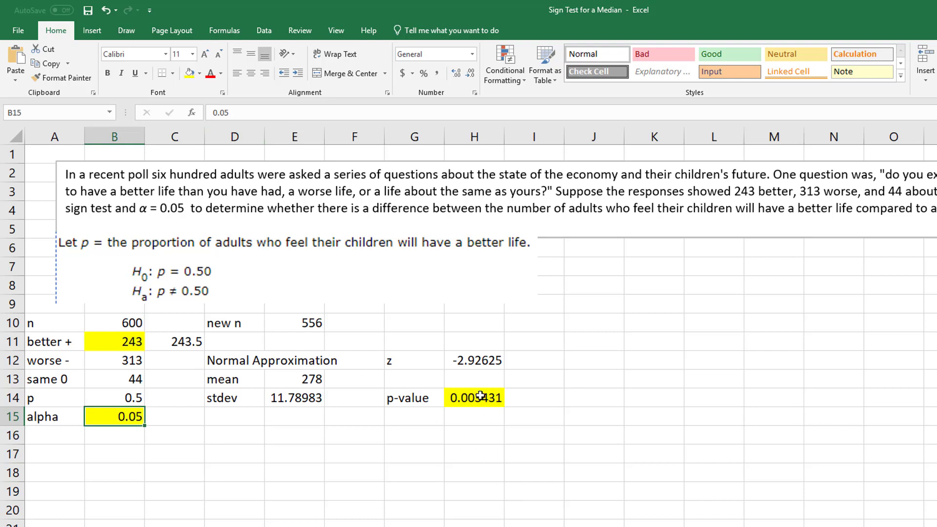